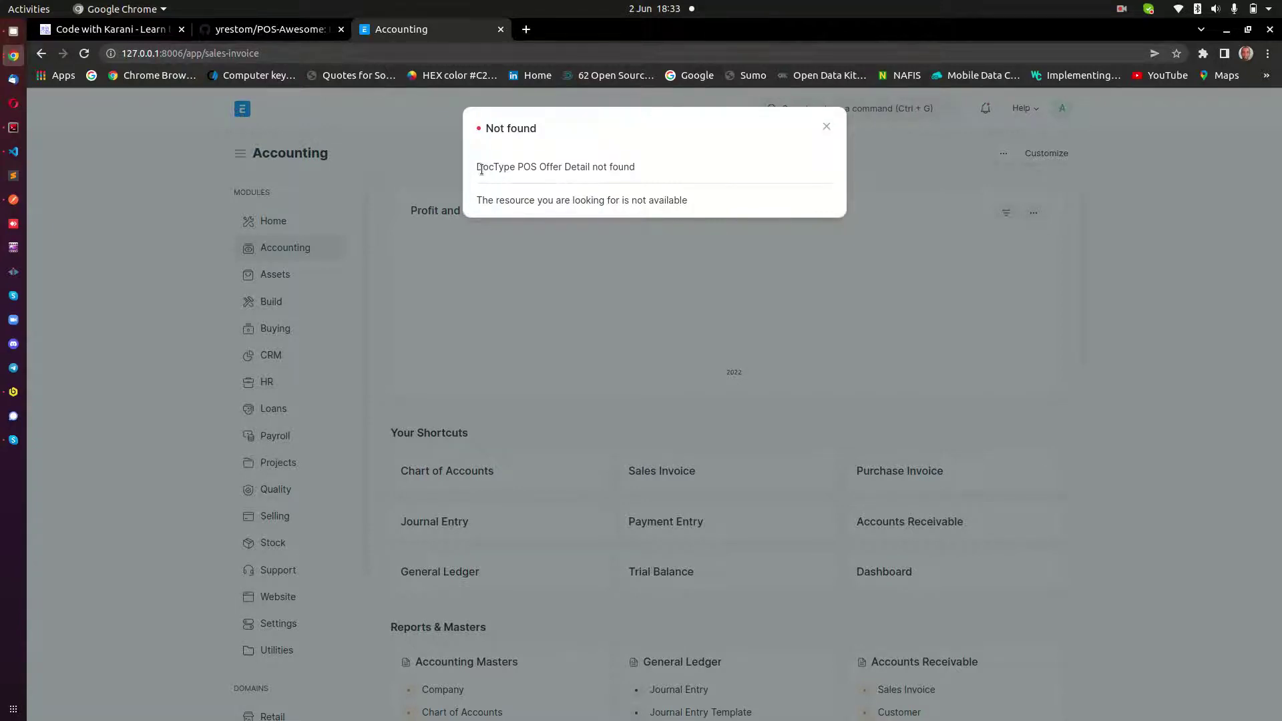
# Close the 'POS Offer Detail not found' error message.
pyautogui.click(826, 127)
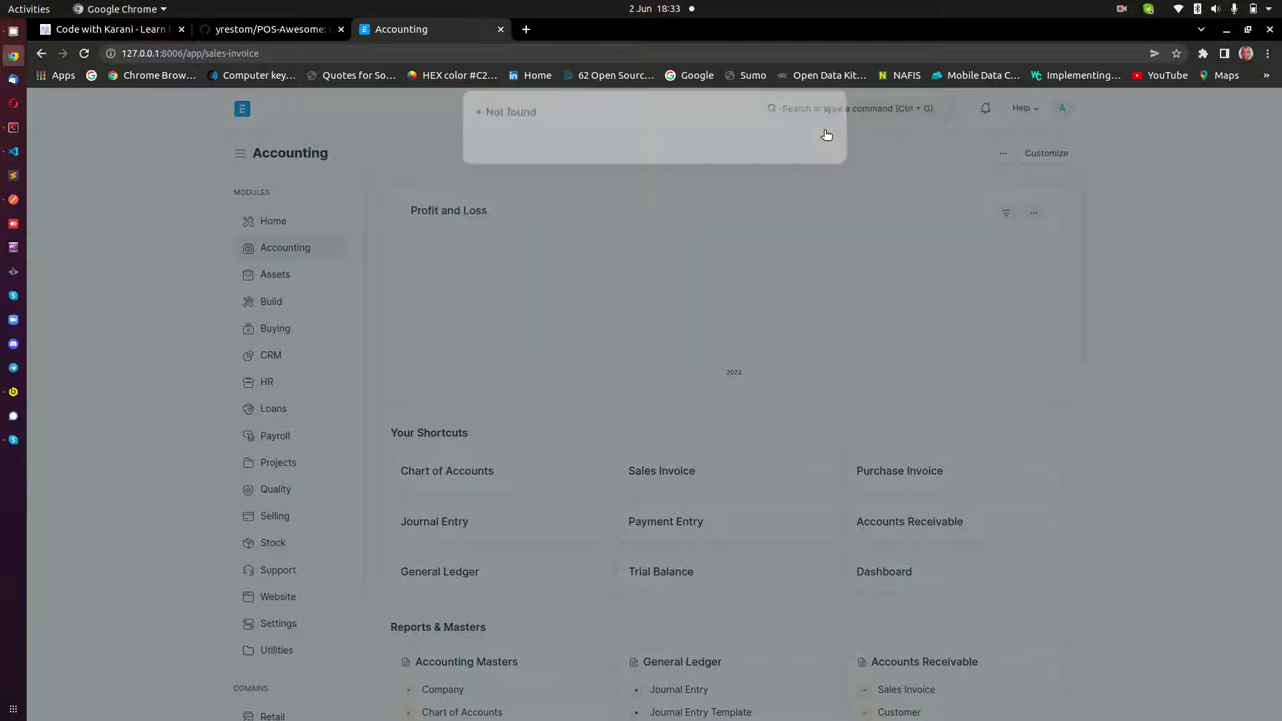
# Go from Home to Accounting and open Sales Invoice, reproducing the 'POS Offer Detail' error.
pyautogui.click(273, 221)
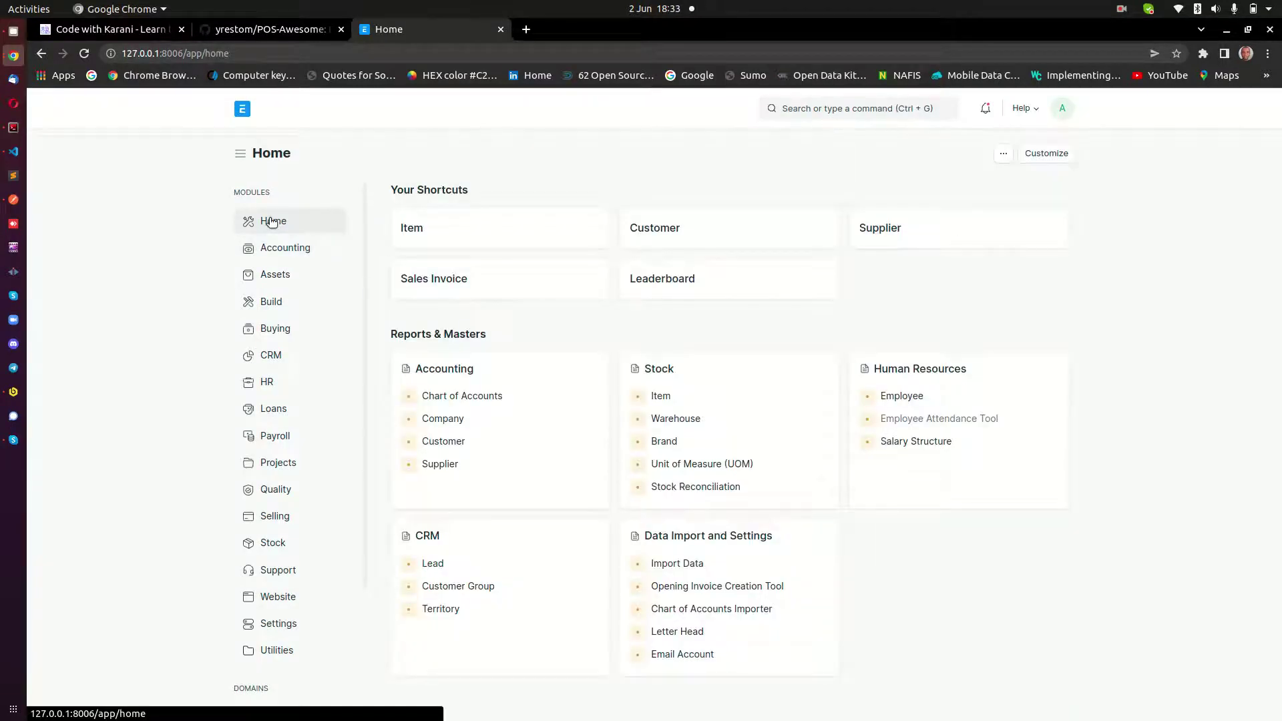
pyautogui.click(285, 248)
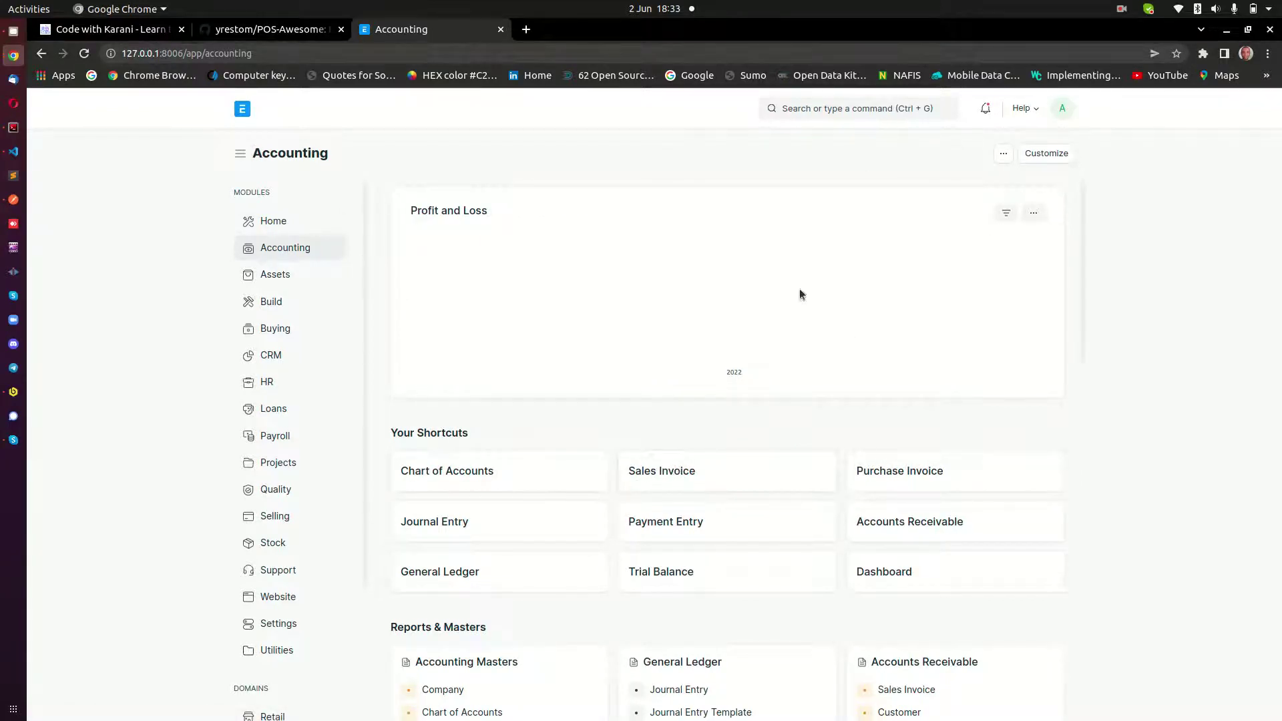
pyautogui.click(701, 473)
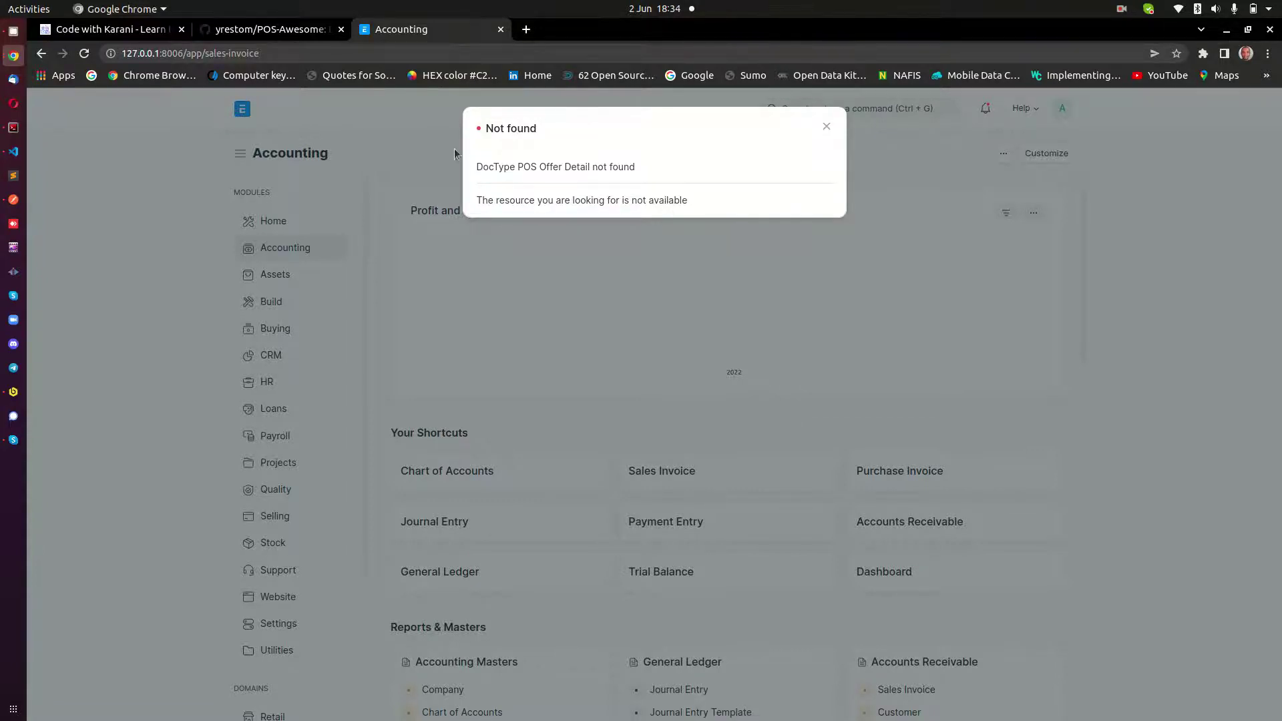
# Highlight 'POS Offer Detail' in the error message.
pyautogui.moveTo(518, 167); pyautogui.dragTo(589, 166)
# Open a new Chrome tab to search for the POS-Awesome GitHub repository.
pyautogui.click(525, 29)
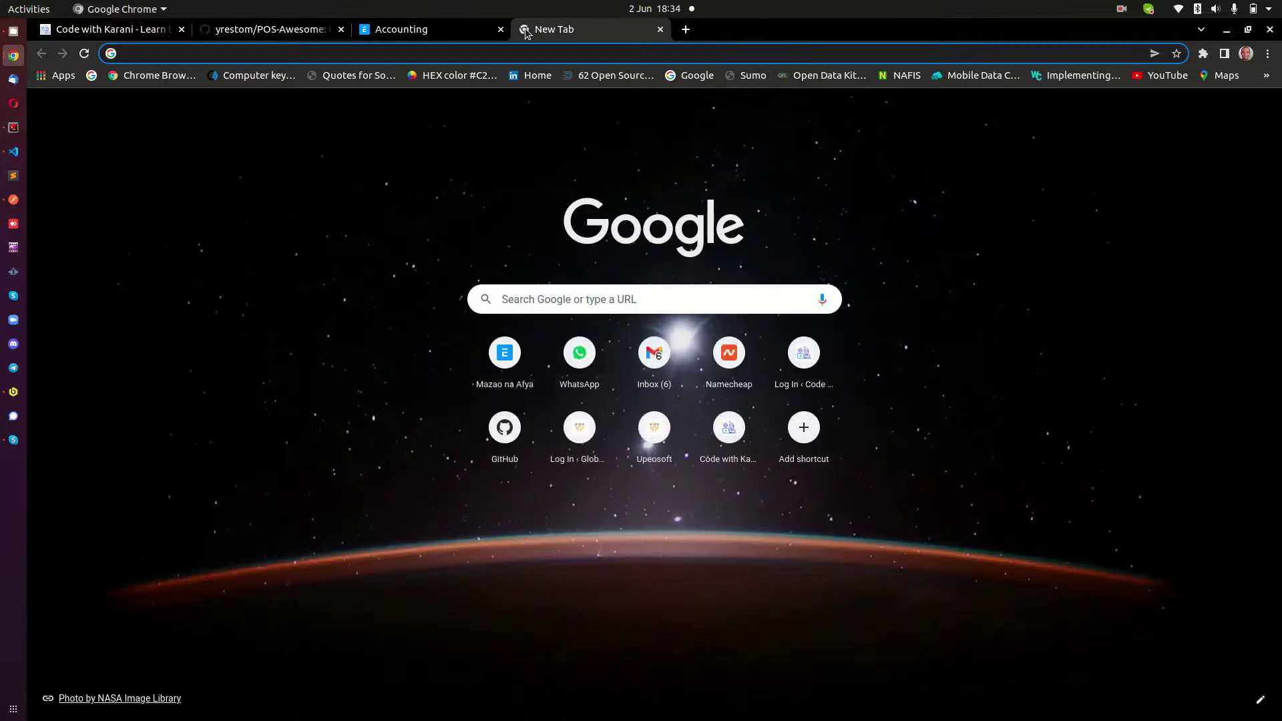
pyautogui.write('pos')
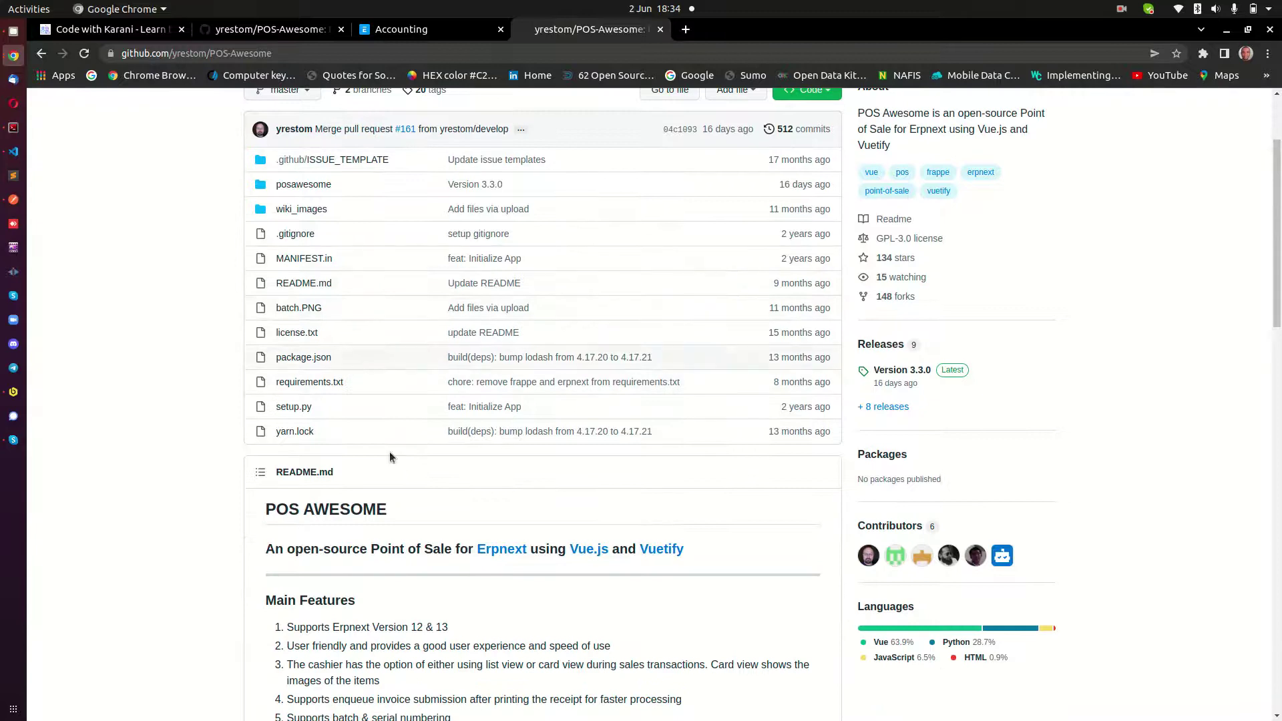
pyautogui.scroll(-2, 390, 452)
pyautogui.moveTo(266, 297); pyautogui.dragTo(361, 300)
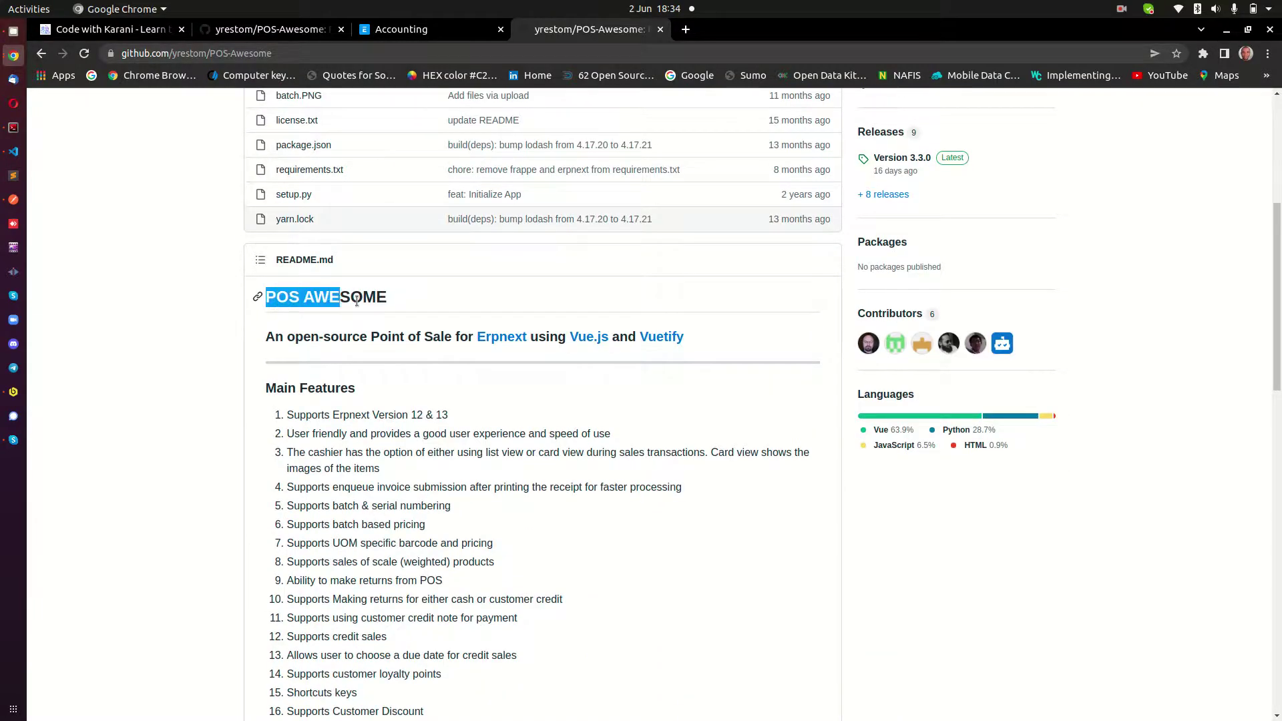
pyautogui.scroll(5, 382, 309)
pyautogui.scroll(-1, 384, 309)
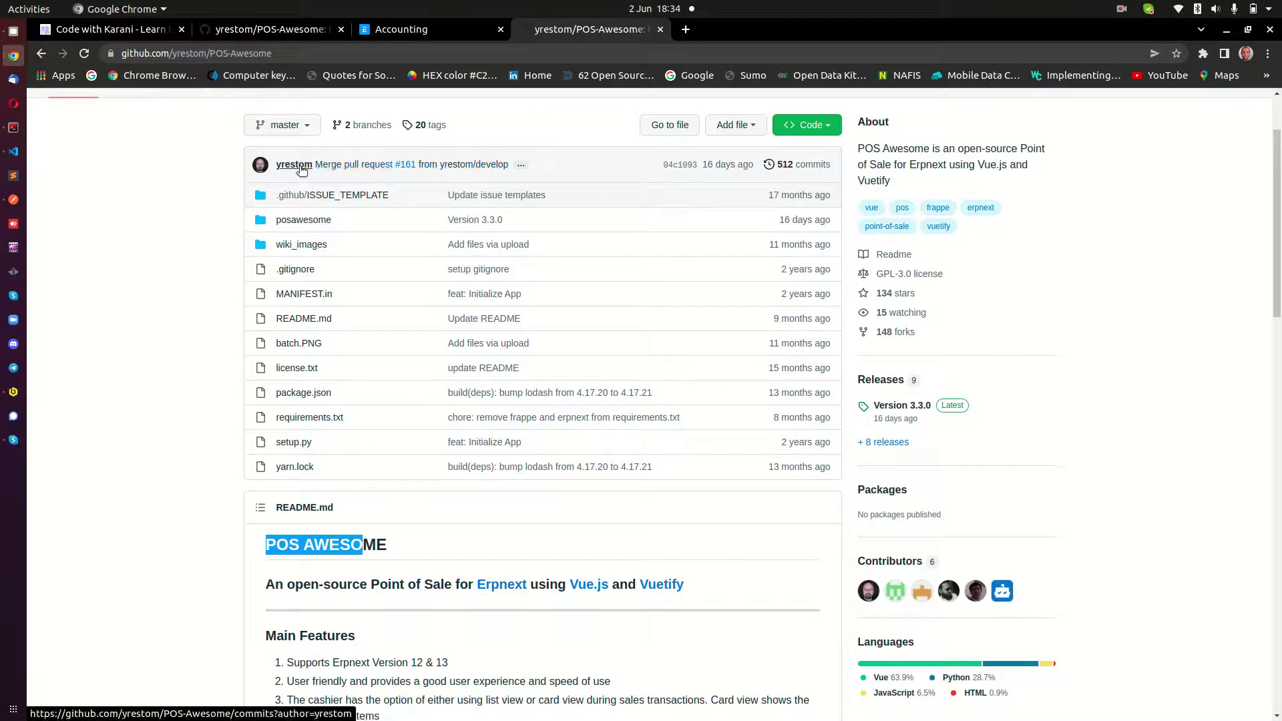
pyautogui.scroll(-10, 347, 429)
pyautogui.moveTo(333, 267); pyautogui.dragTo(373, 440)
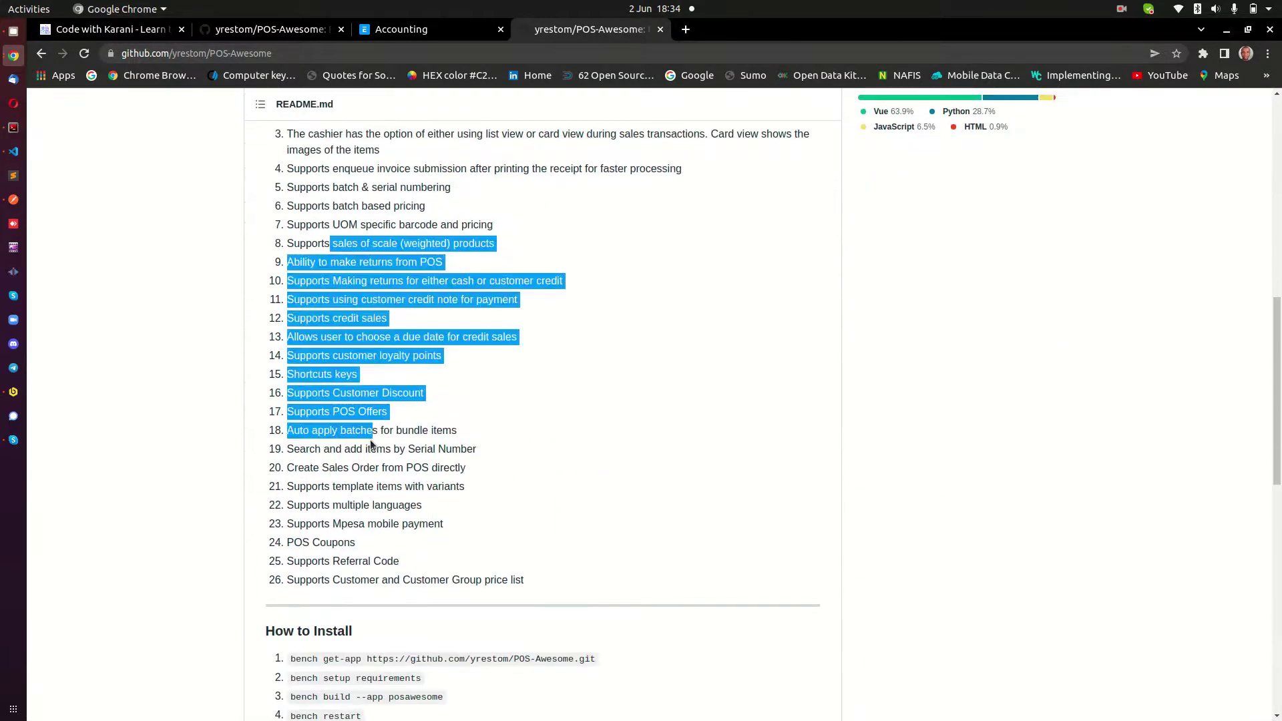
pyautogui.scroll(-5, 577, 464)
pyautogui.scroll(5, 598, 399)
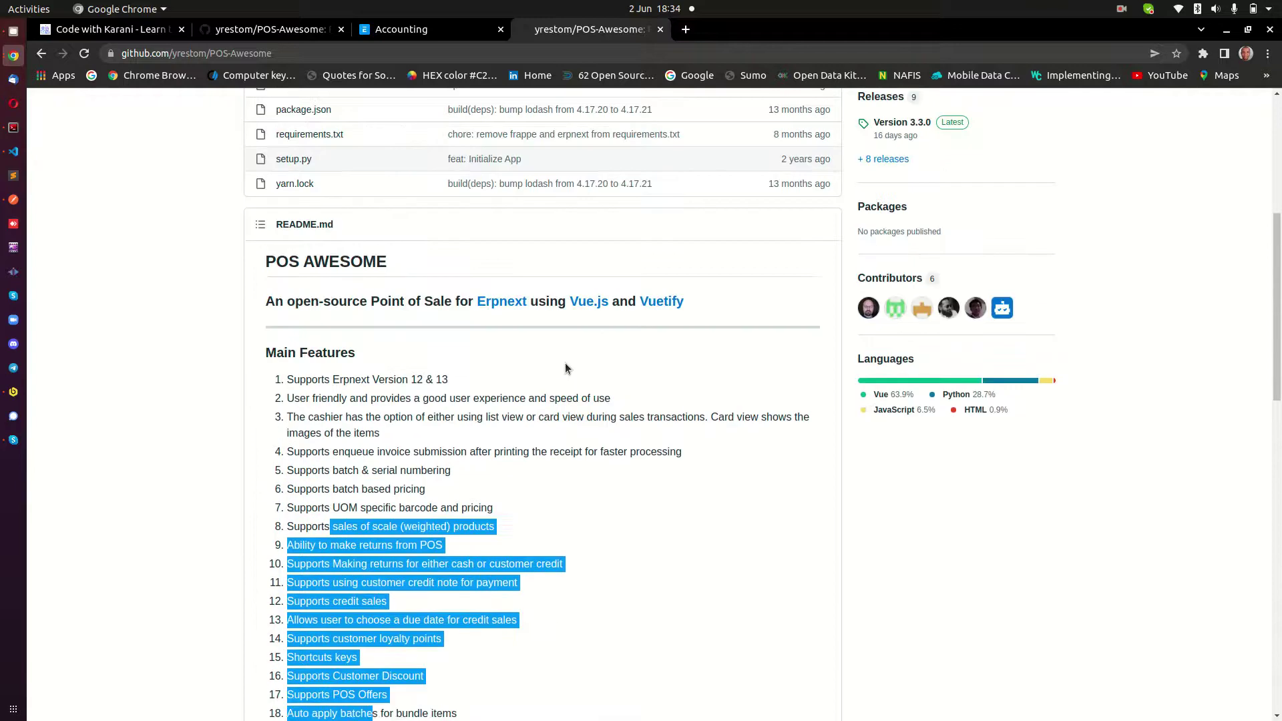
pyautogui.scroll(5, 565, 363)
pyautogui.scroll(5, 542, 364)
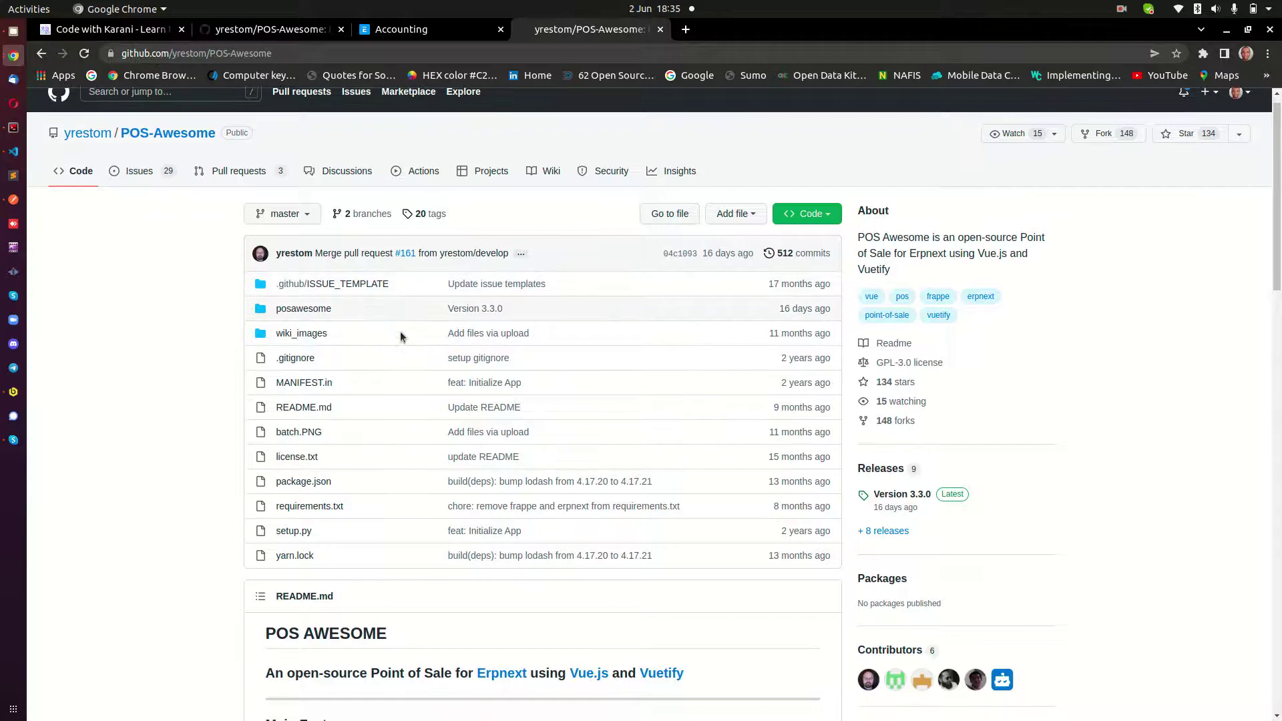
pyautogui.scroll(-2, 401, 332)
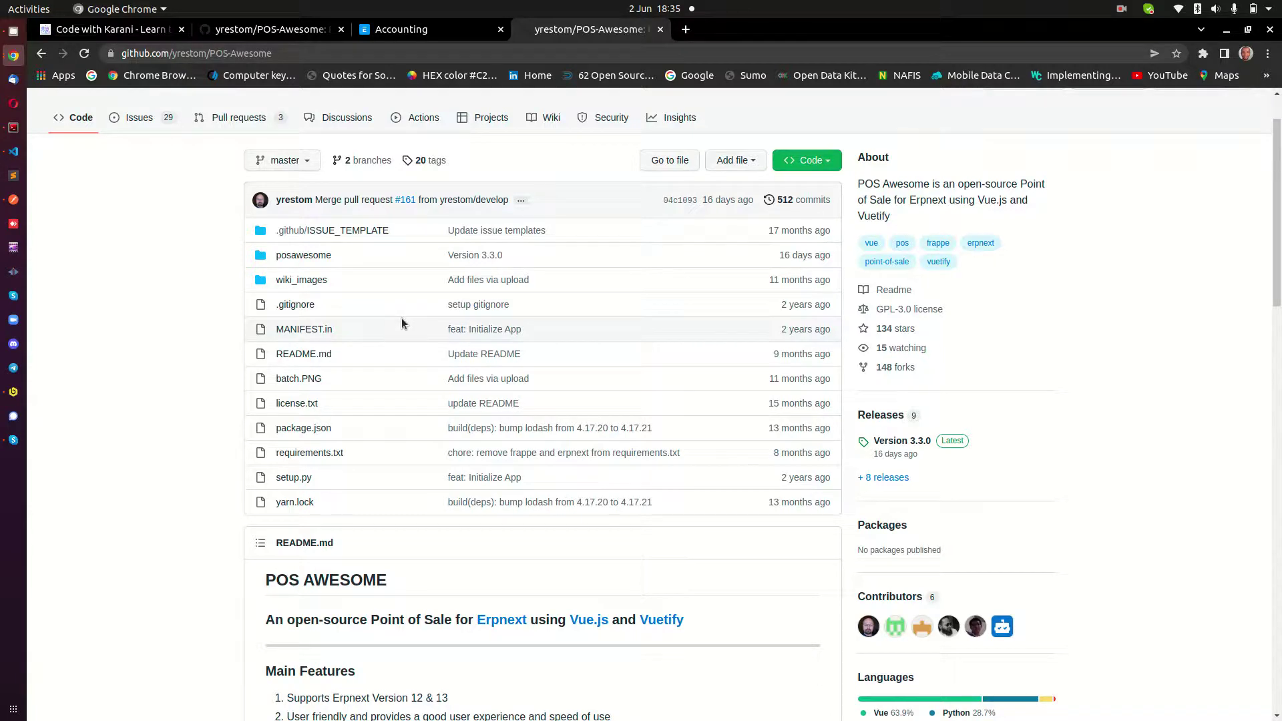
pyautogui.scroll(2, 402, 318)
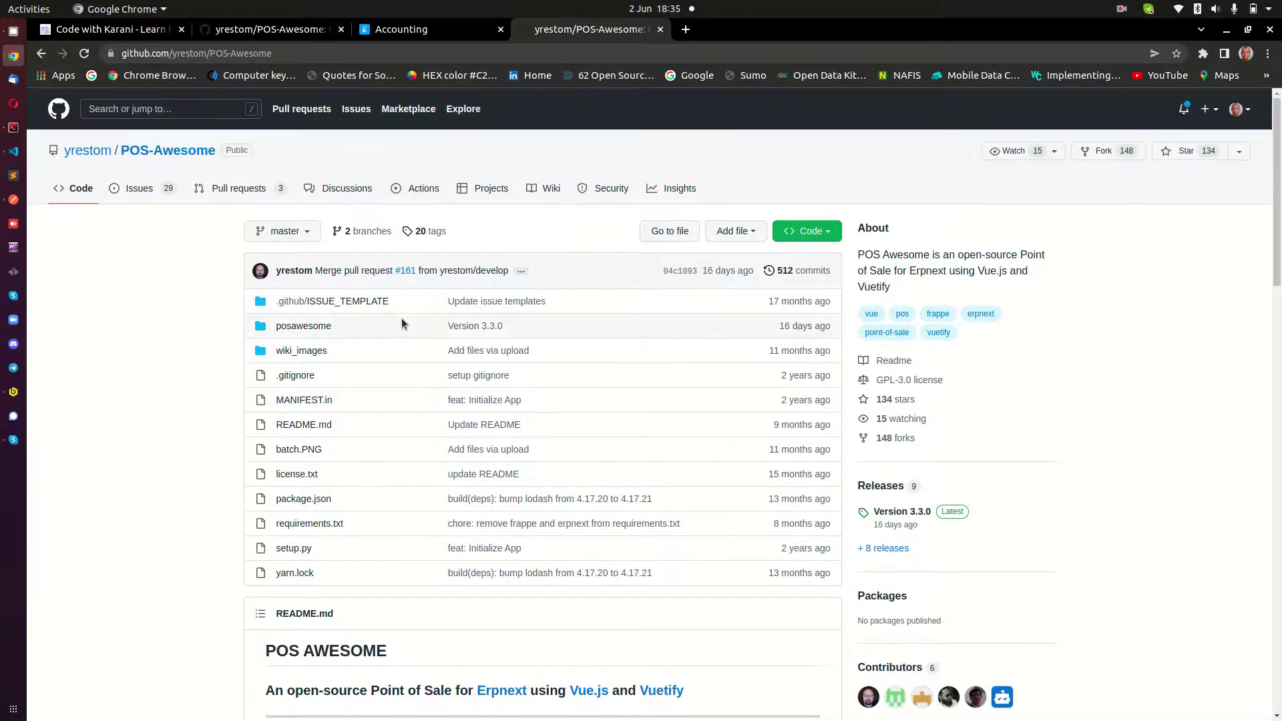